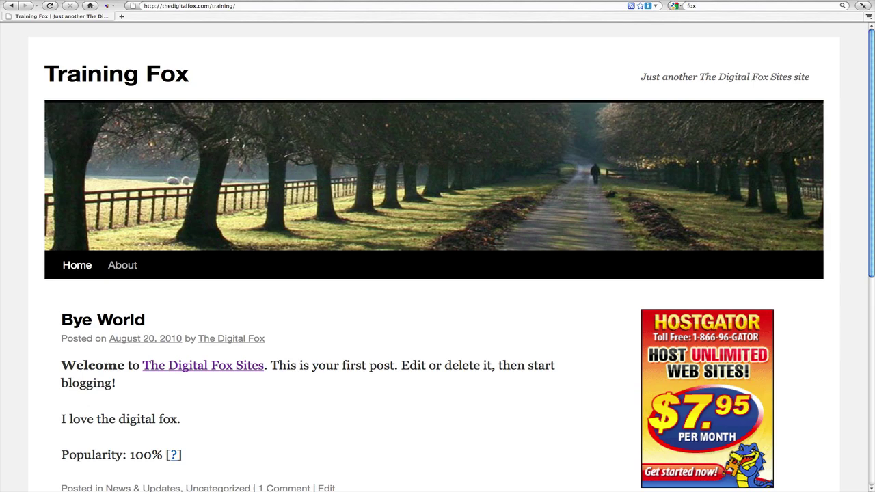
Open the Training Fox site's admin dashboard by adding wp-admin to the end of the site address
click(244, 7)
key(Right)
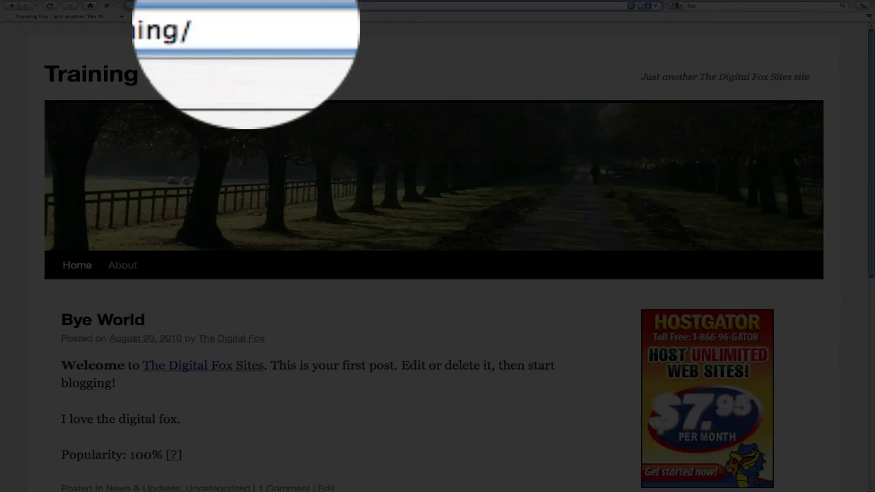
text(wp-admin)
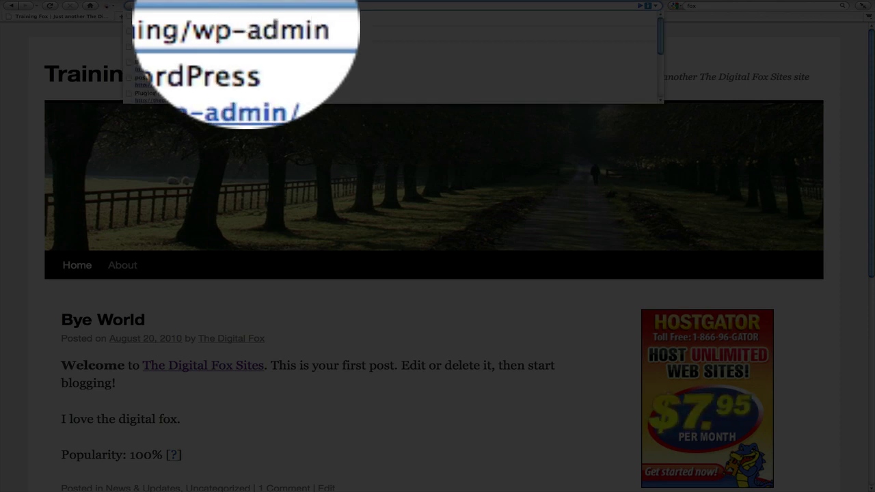
key(Return)
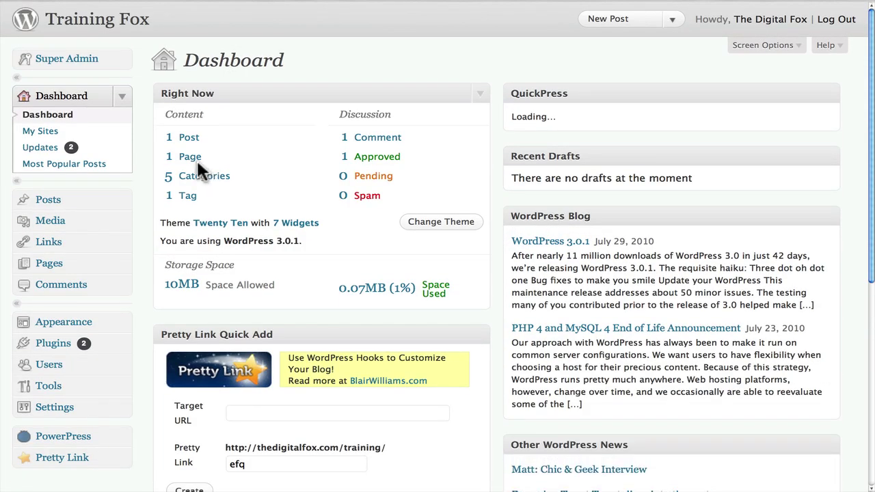
Collapse the Dashboard submenu and start a new post
click(123, 98)
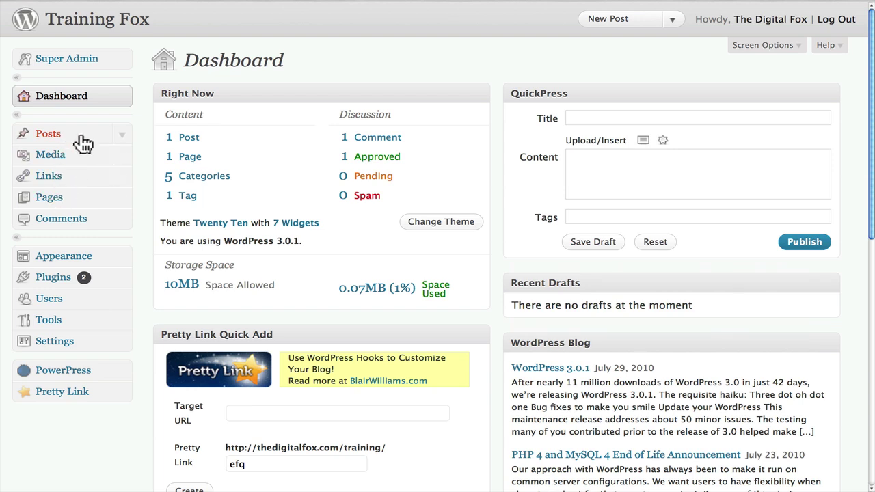
click(123, 135)
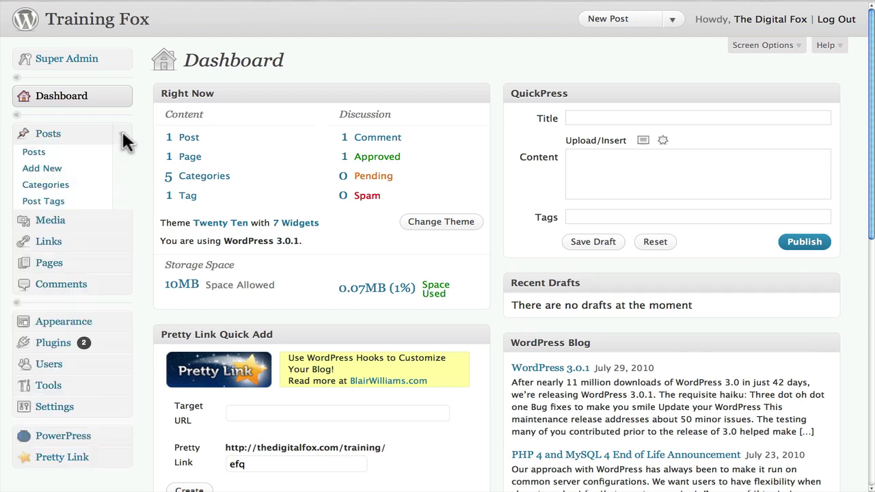
click(52, 170)
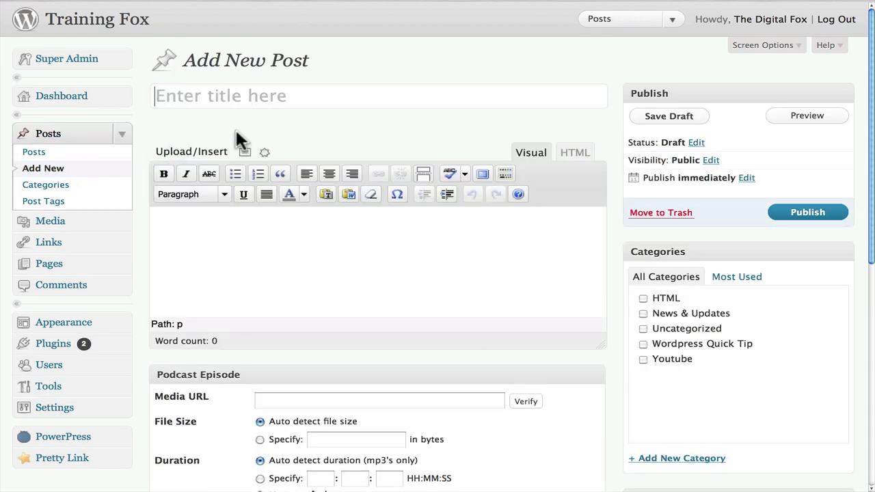
Title the post "Wrapping Text Around and Image" and collapse the Podcast Episode section
key(shift)
text(Wrap)
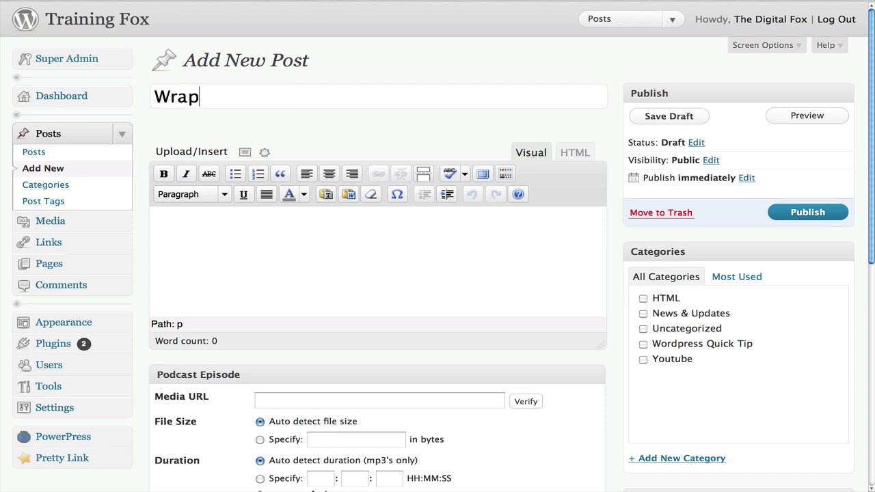
text(ping Text)
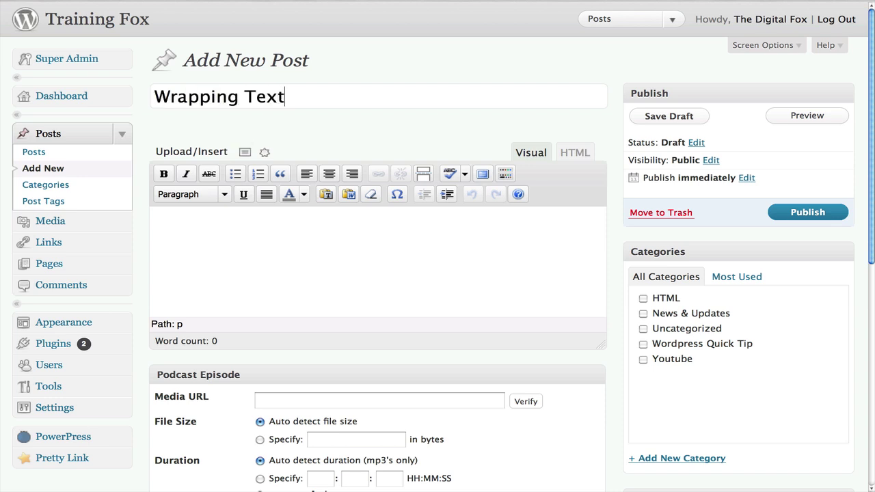
text( Around and Image)
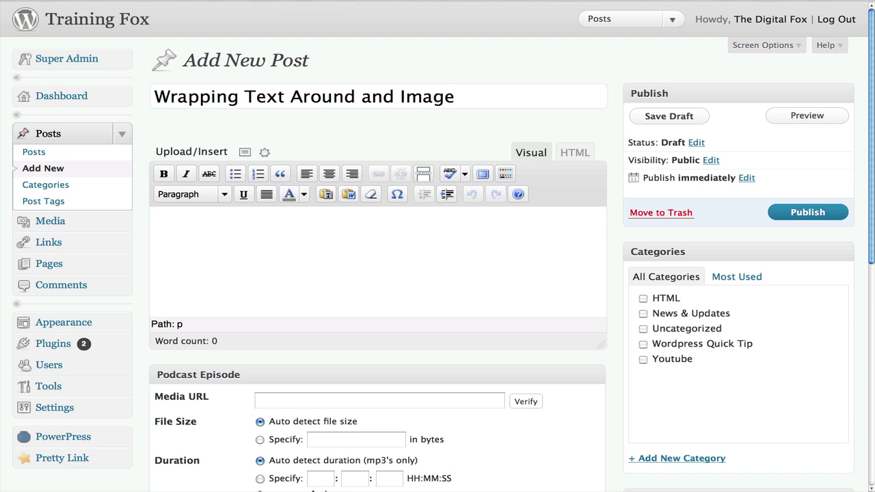
key(Tab)
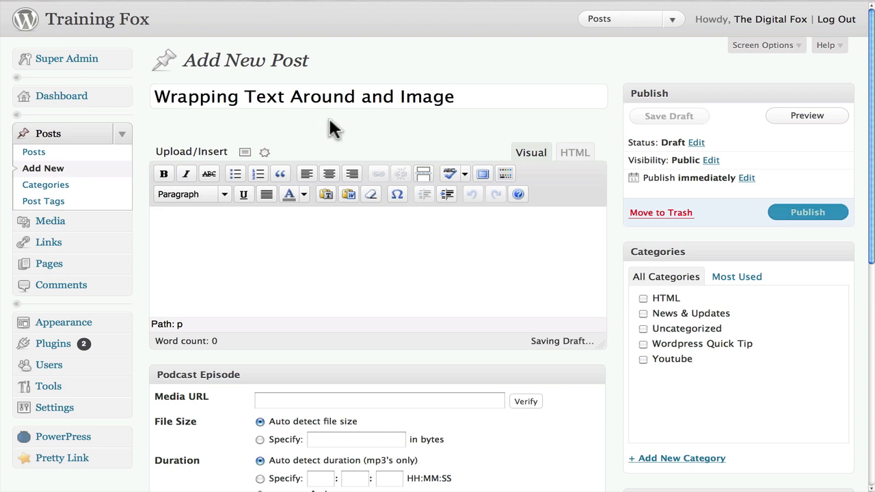
click(603, 374)
Switch to Evernote, copy the whole Lorem ipsum note, and paste it into the body of the new WordPress post
key(super+Tab)
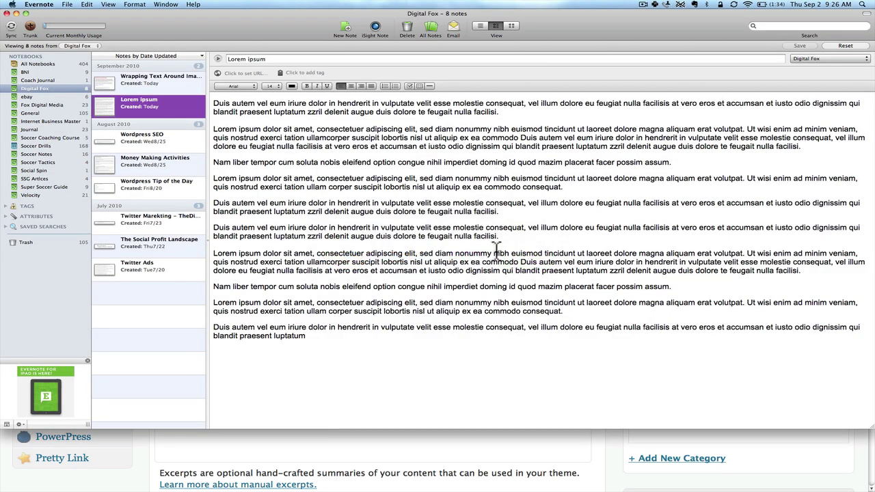
click(415, 262)
key(super+a)
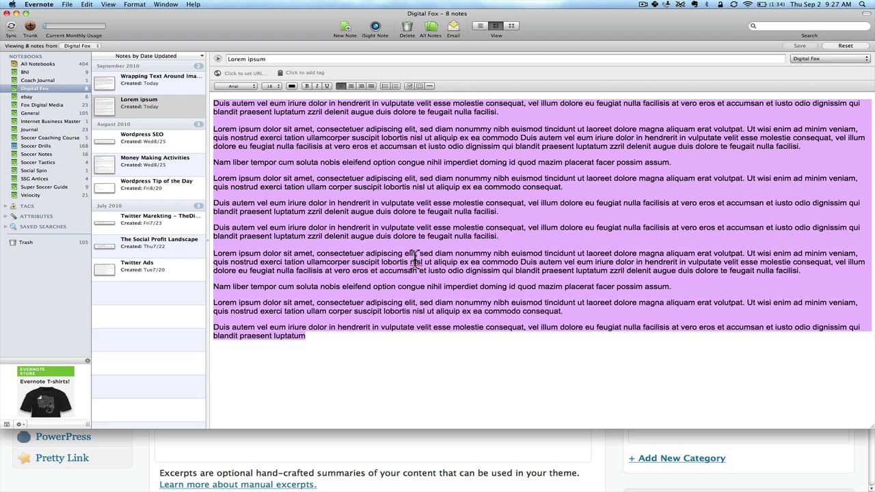
key(super+Tab)
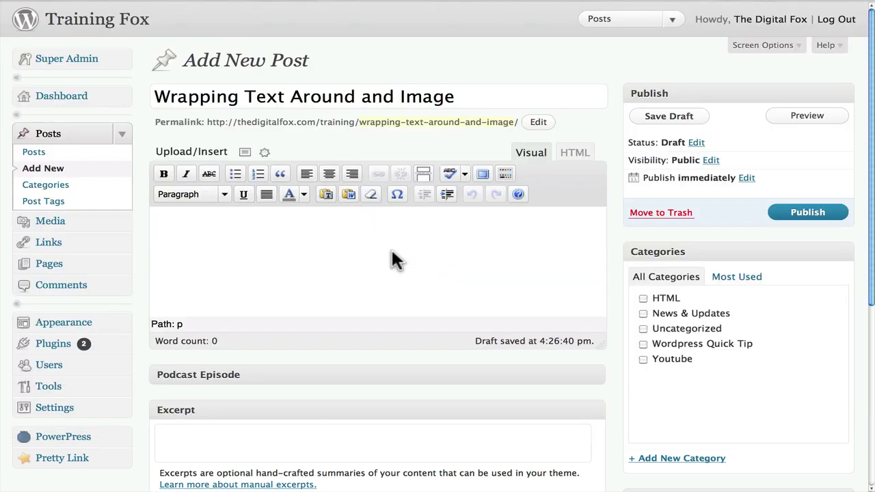
key(super+v)
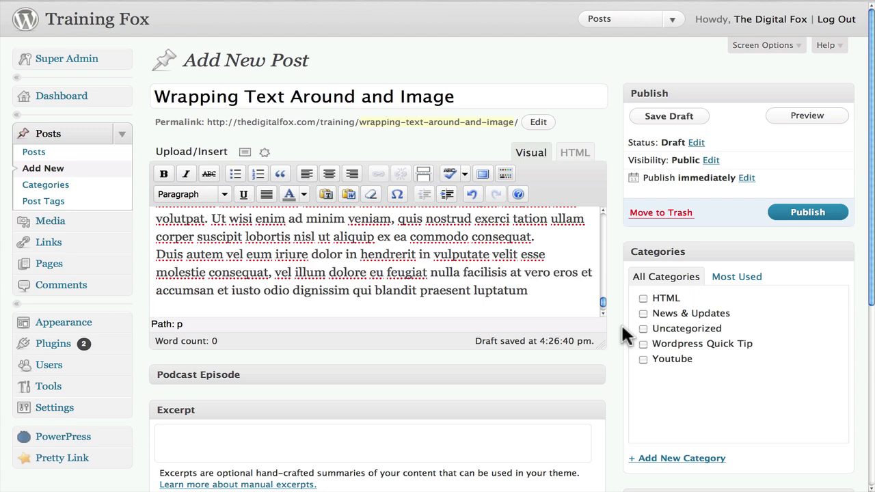
Enlarge the post body's editing area and view the pasted text in full-screen mode before returning to the normal view
drag(602, 344, 603, 472)
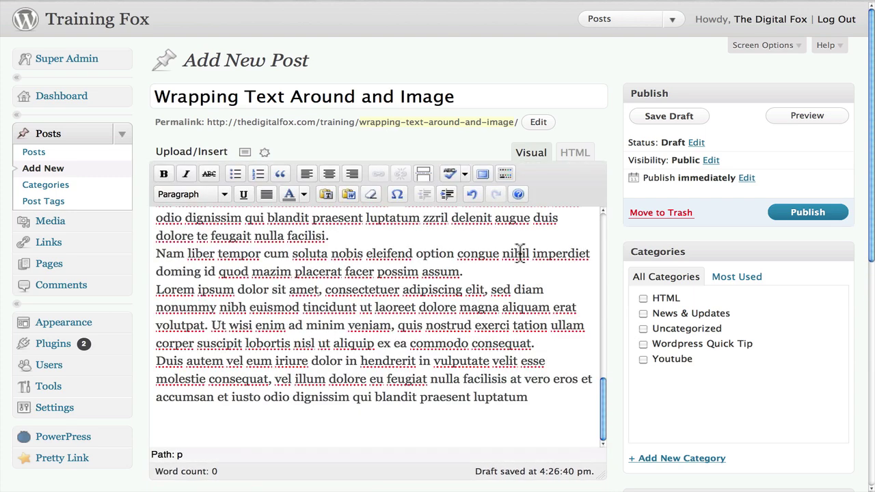
click(483, 173)
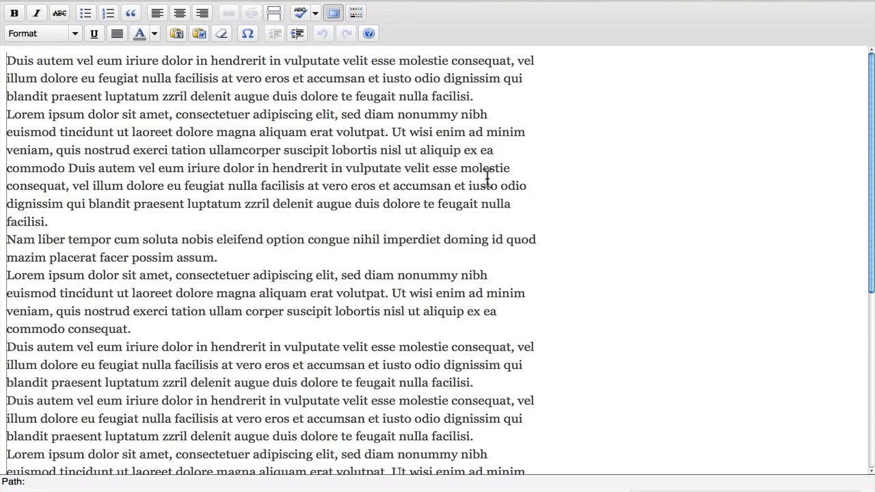
click(333, 13)
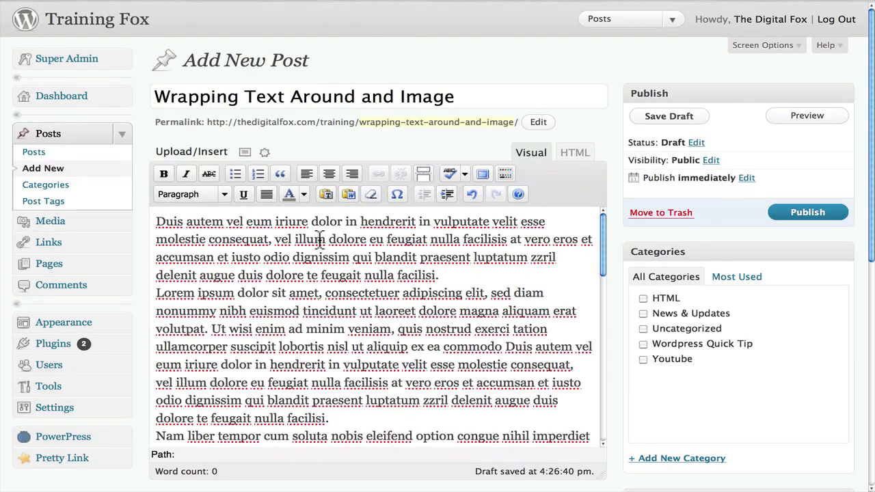
Upload the image red-fox-sleeping.jpg from the computer for placement at the start of the post's first paragraph
click(155, 225)
click(245, 152)
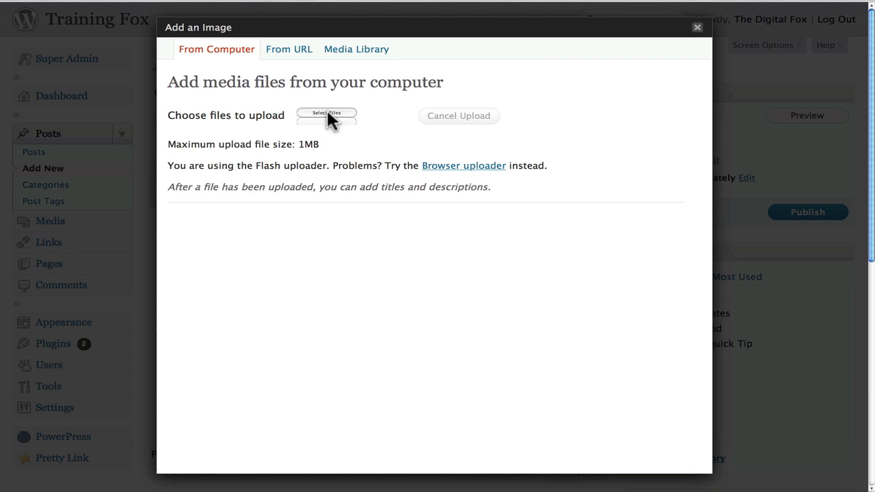
click(327, 113)
double_click(318, 77)
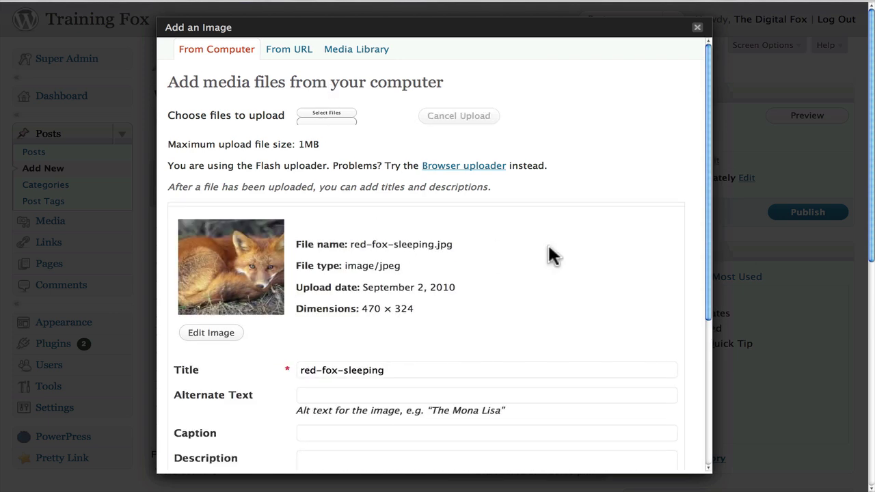
Insert the uploaded fox image into the post with Right alignment and Medium size (300 × 206)
scroll(547, 250, down, 5)
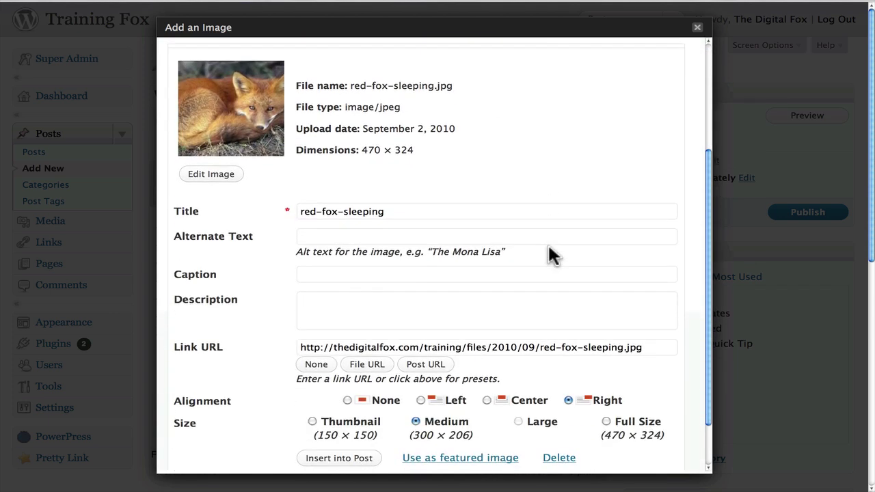
click(407, 217)
key(alt+shift+Left)
key(alt+shift+Left)
key(alt+shift+Left)
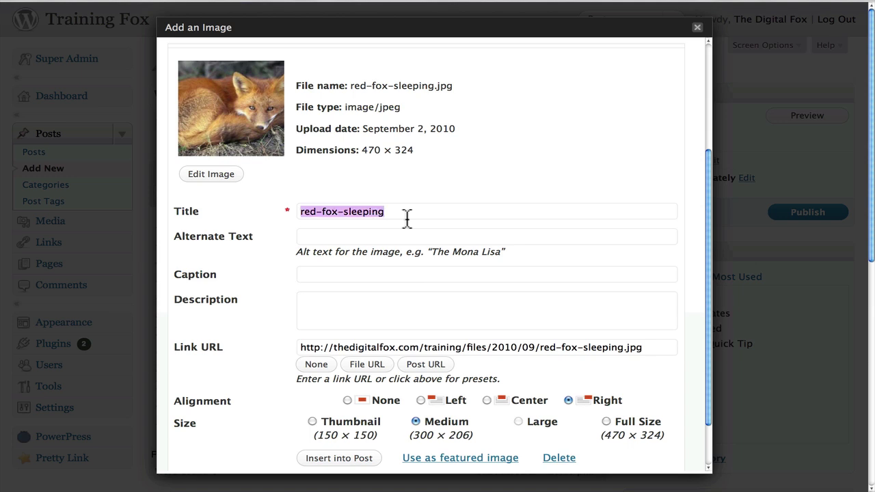
scroll(425, 308, down, 2)
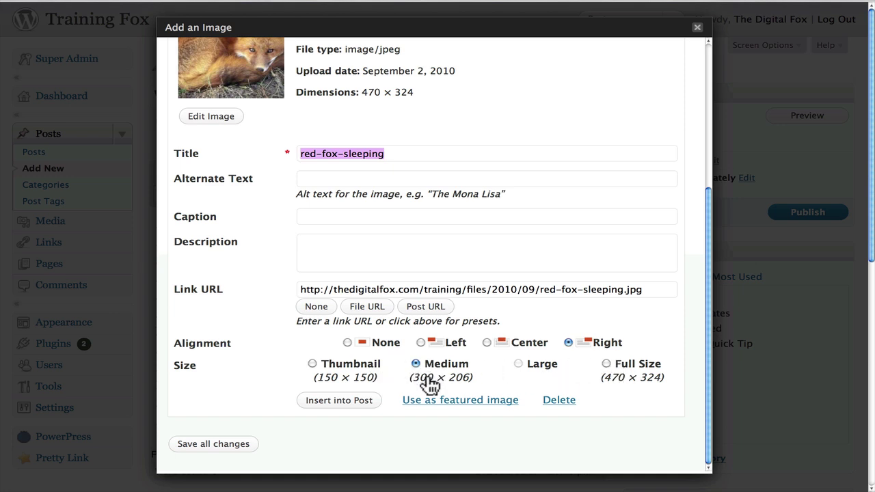
click(358, 402)
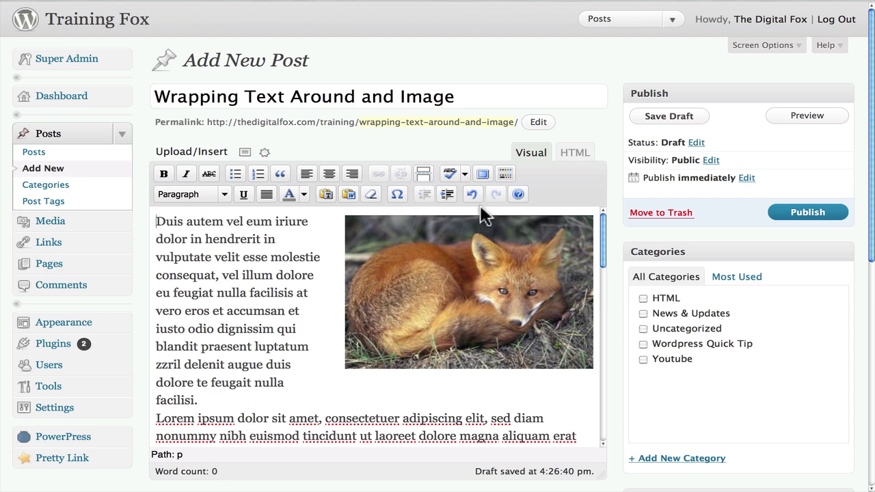
Shrink the fox image to about 235 × 161 pixels in the full-screen editor
click(487, 170)
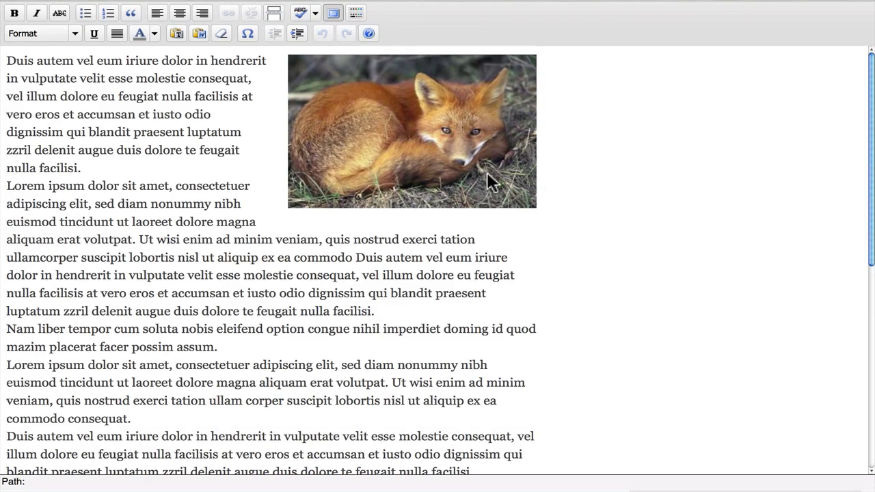
click(410, 109)
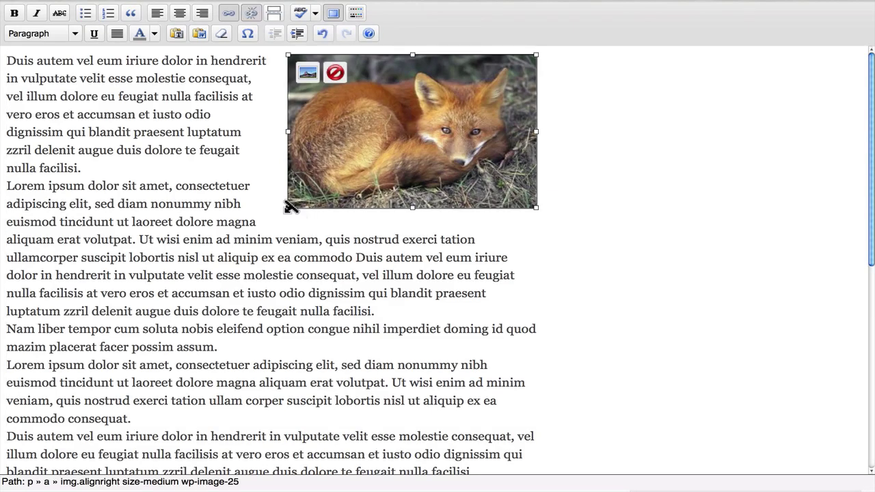
drag(290, 207, 349, 179)
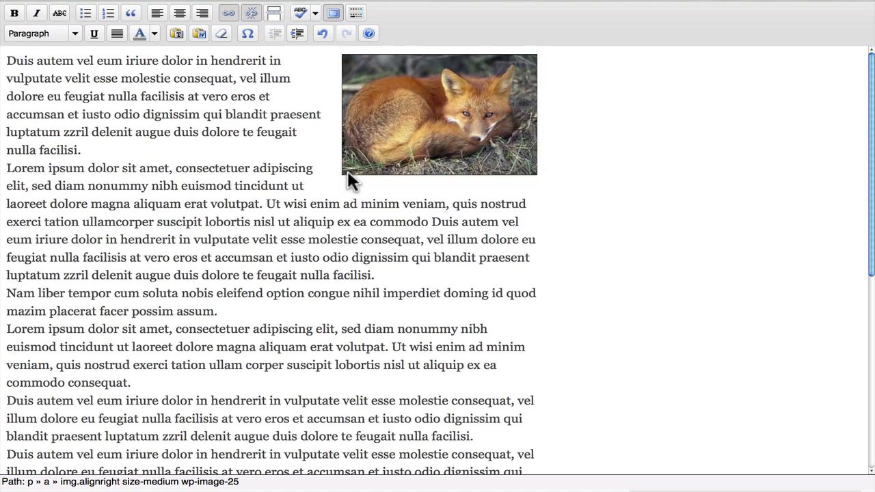
click(376, 164)
click(359, 238)
In the fox image's advanced settings, set both the vertical space and the horizontal space to 10
click(398, 87)
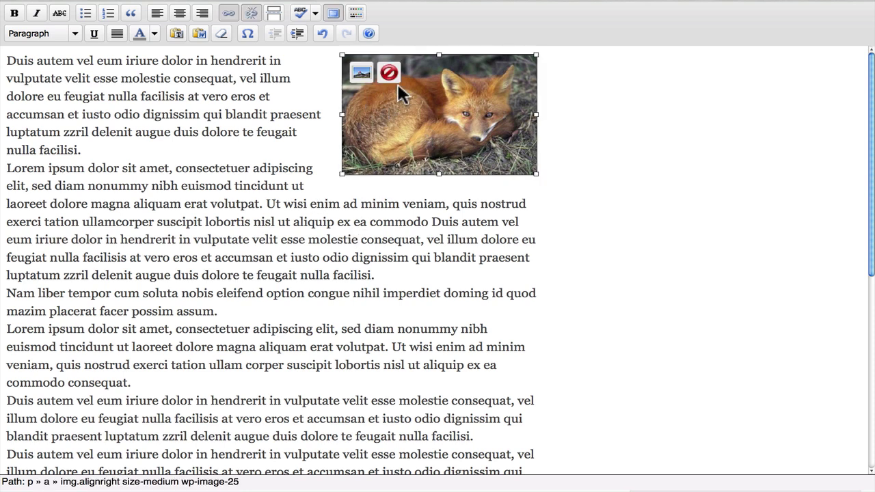
click(365, 71)
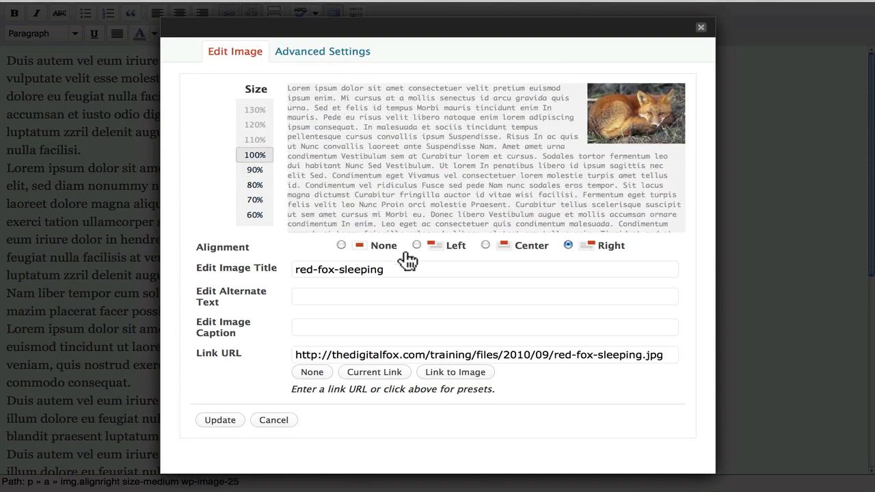
click(327, 60)
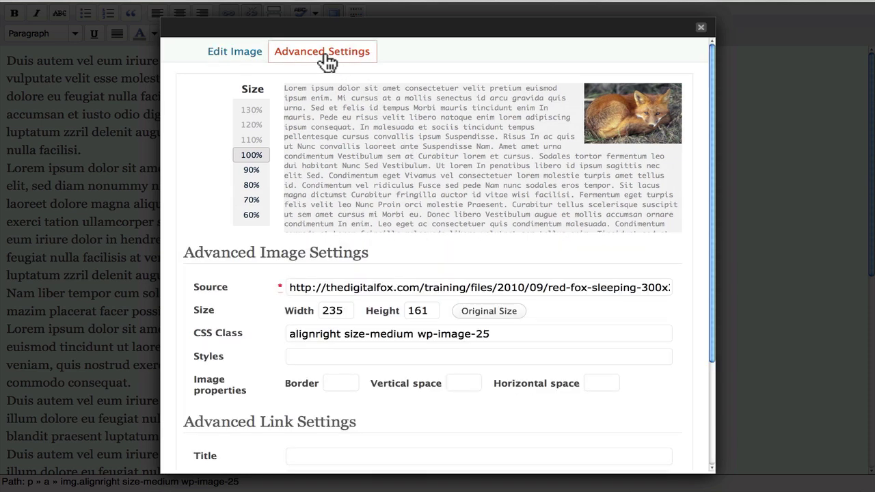
scroll(324, 168, down, 5)
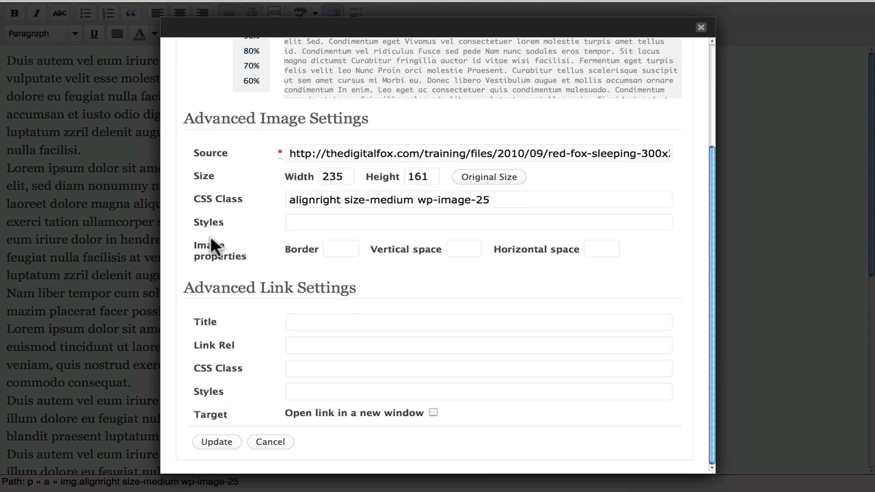
drag(206, 252, 251, 268)
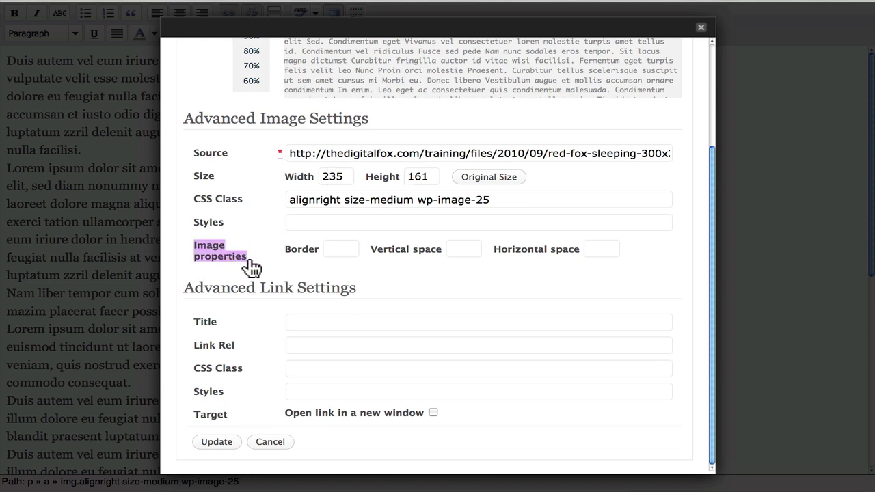
click(342, 253)
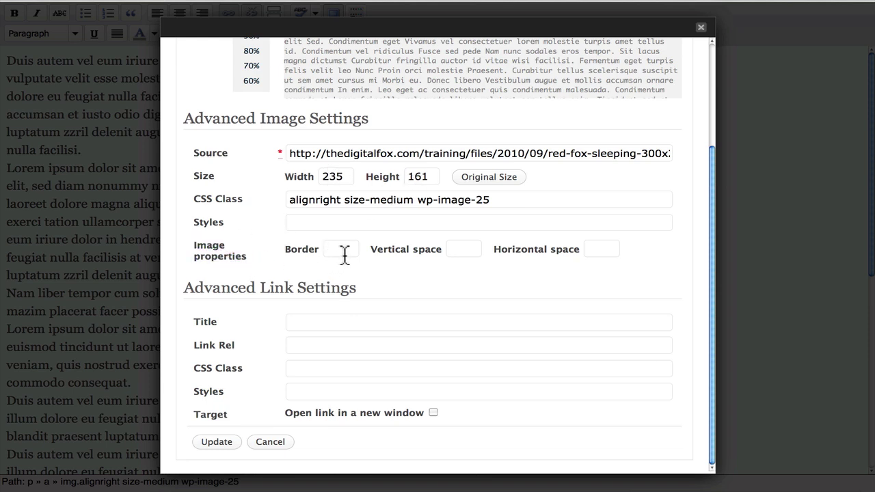
click(469, 250)
text(10)
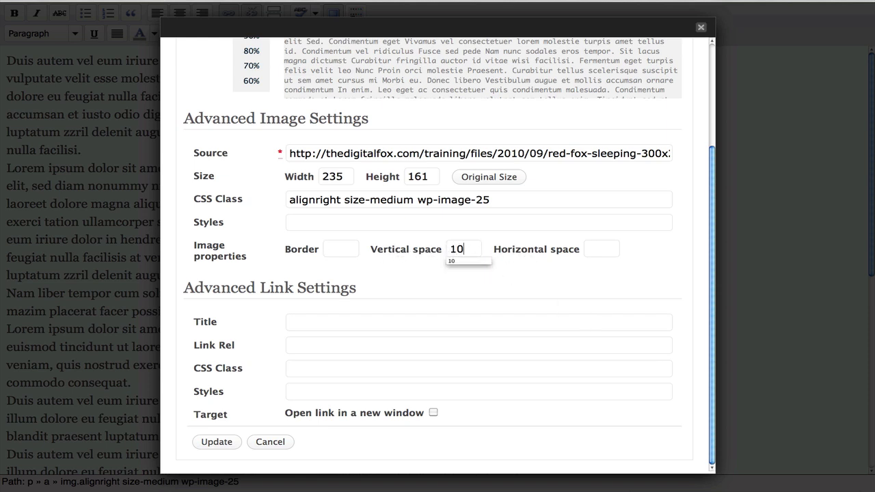
key(Tab)
text(10)
scroll(438, 273, up, 3)
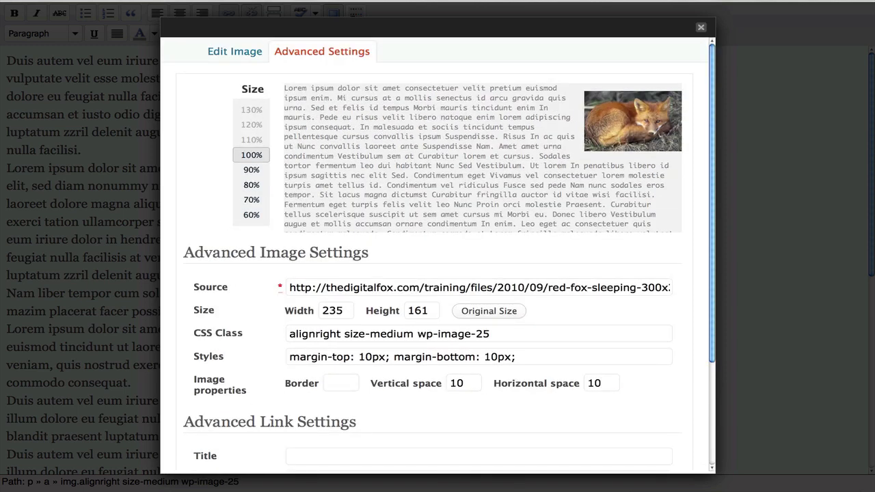
key(Tab)
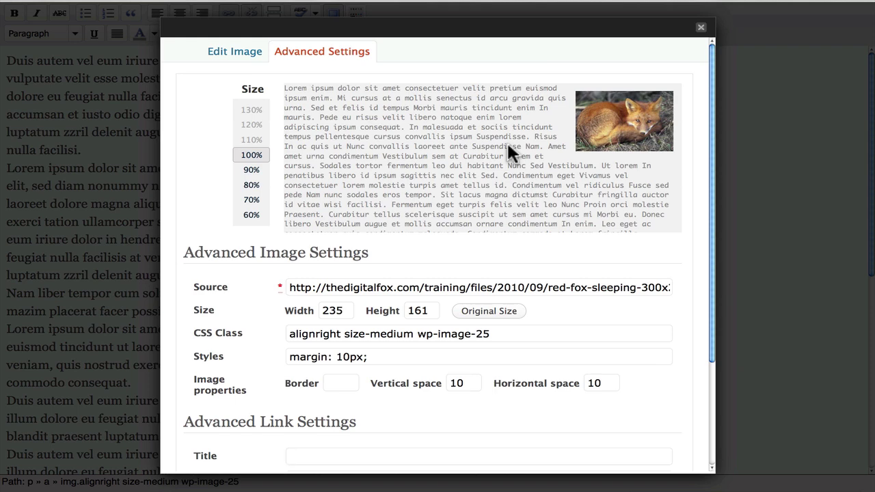
Apply the fox image's updated advanced settings and leave the full-screen editor
scroll(507, 144, down, 1)
scroll(506, 141, down, 5)
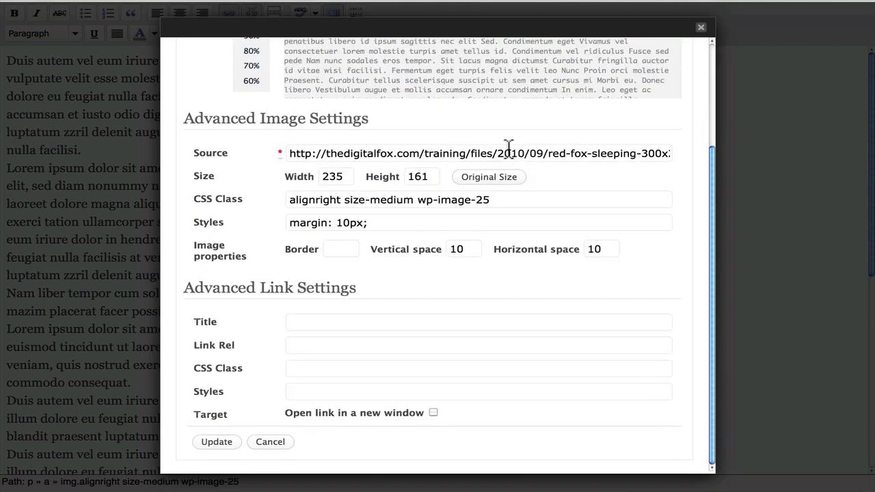
click(233, 443)
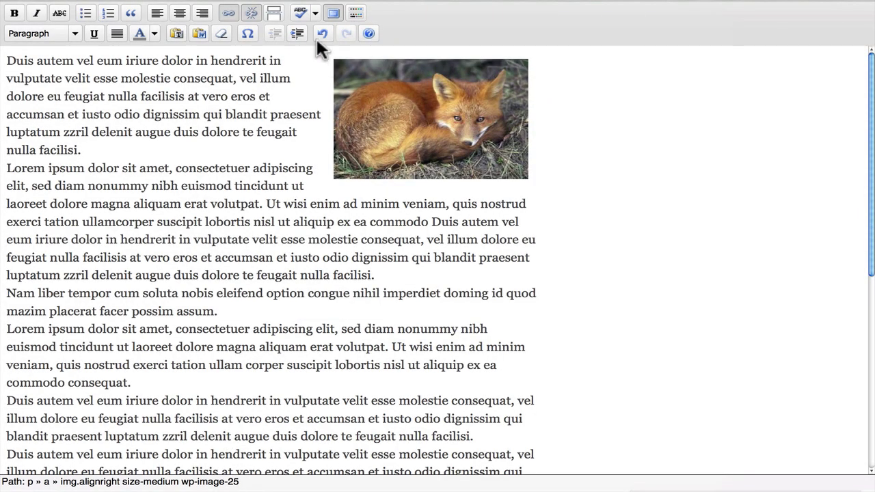
click(333, 14)
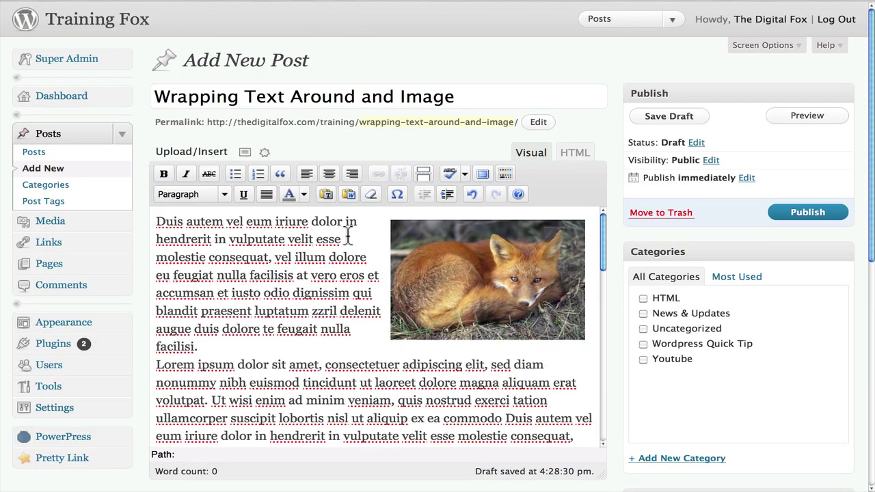
Publish the post and check on its live page how the text wraps around the fox image
click(810, 217)
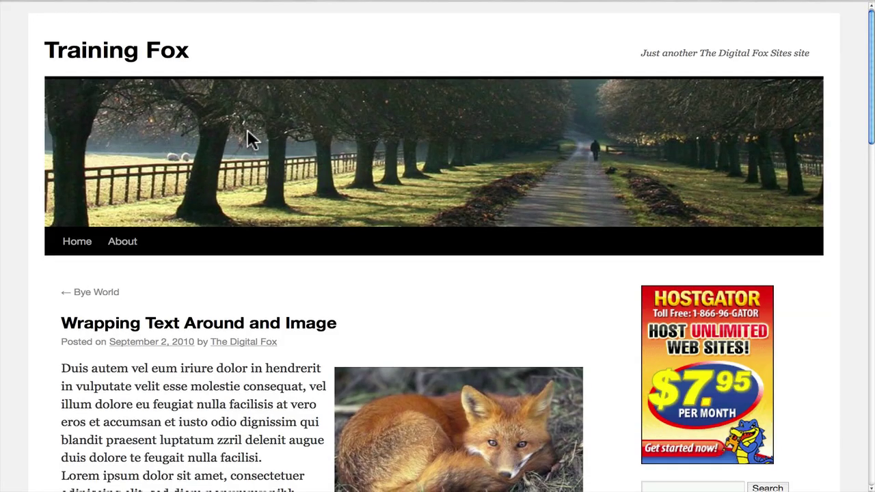
scroll(247, 129, down, 5)
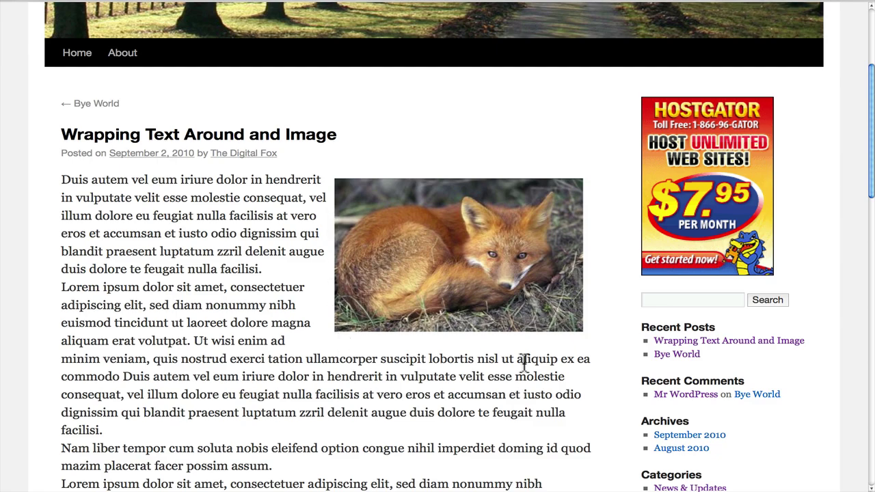
scroll(524, 363, down, 1)
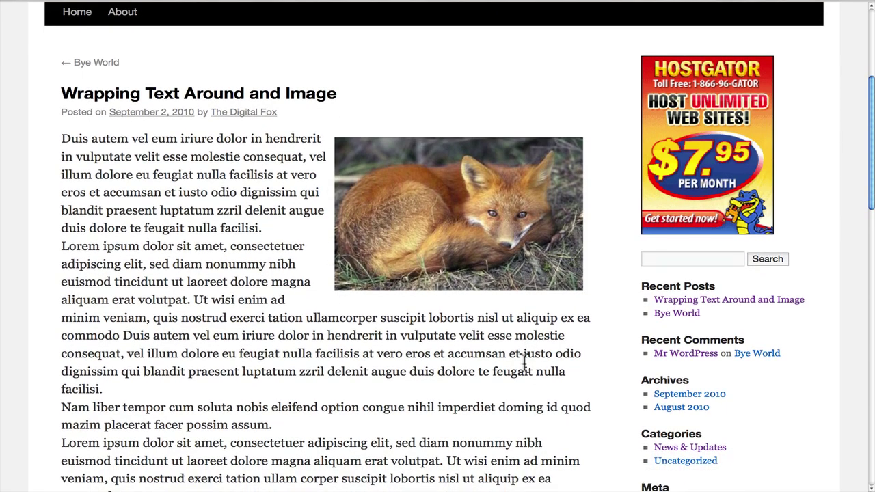
scroll(525, 363, down, 4)
scroll(523, 363, up, 10)
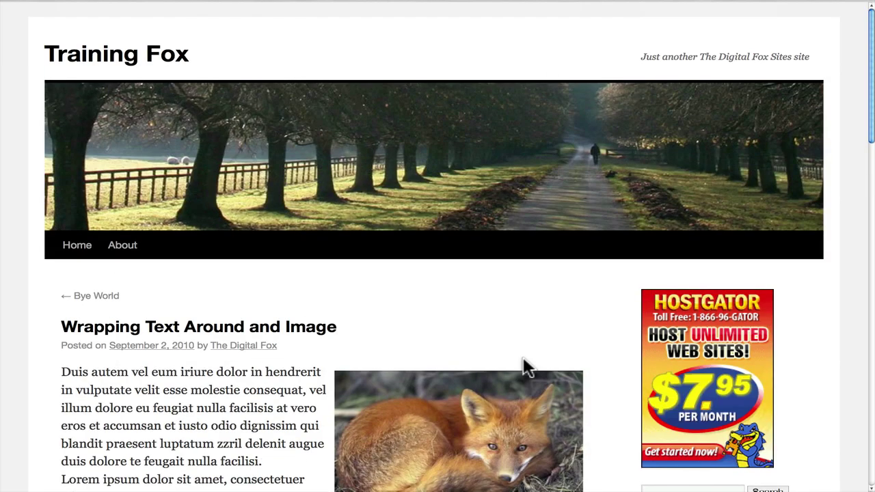